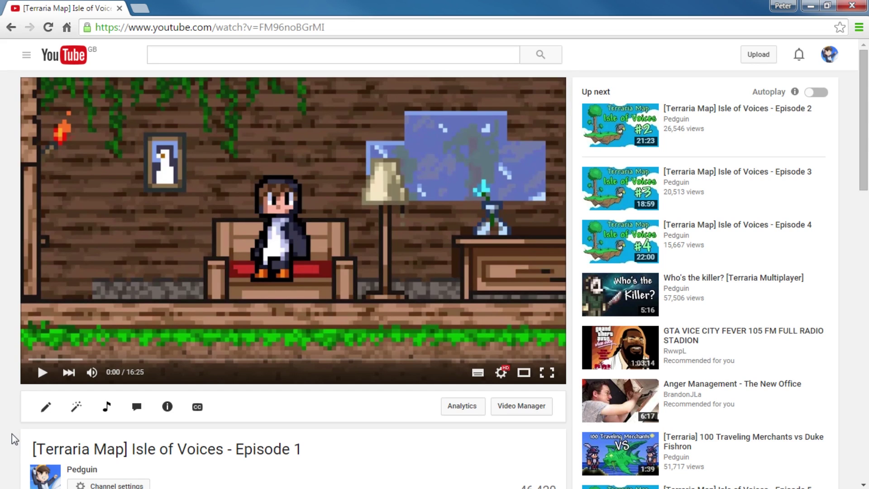
# Expand the Isle of Voices video's description and open its map download link.
pyautogui.scroll(-3, 13, 431)
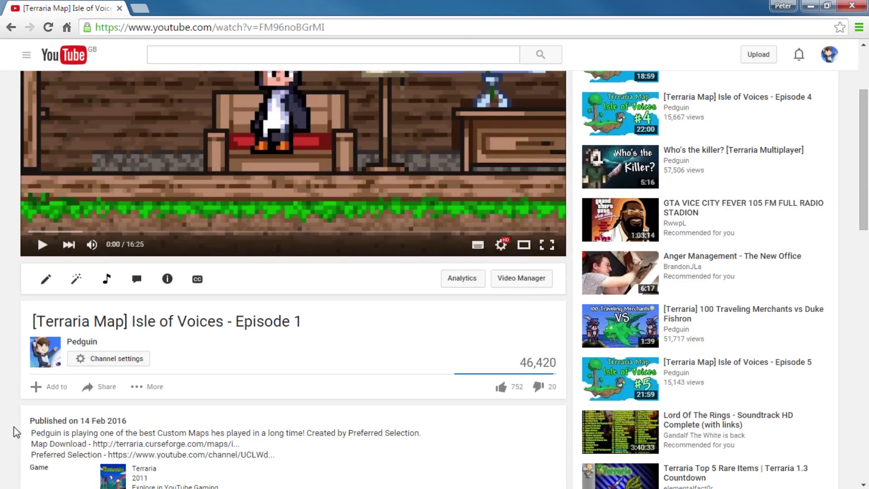
pyautogui.scroll(-3, 14, 431)
pyautogui.click(292, 393)
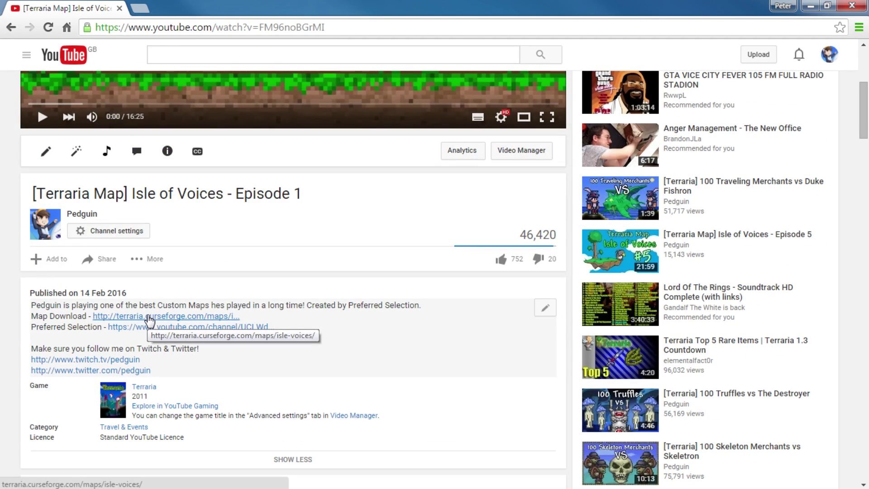
pyautogui.click(149, 317)
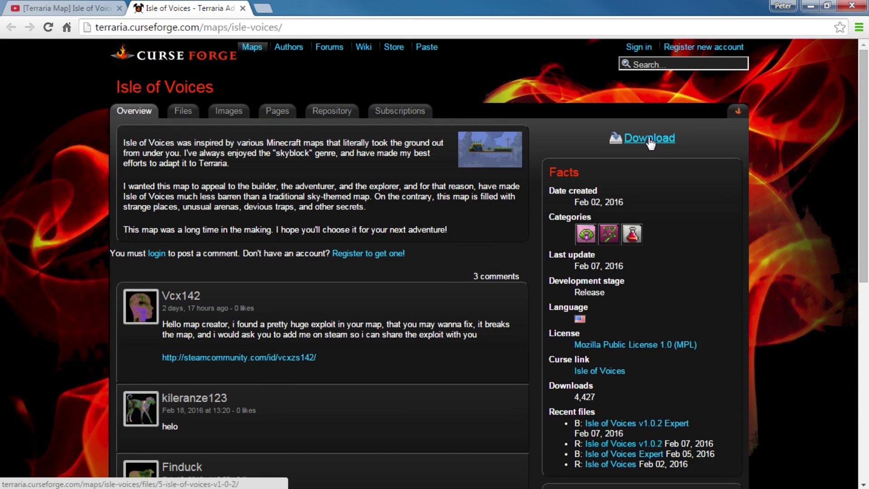
# Download the Isle of Voices v1.0.2 world file and minimise the browser.
pyautogui.click(649, 139)
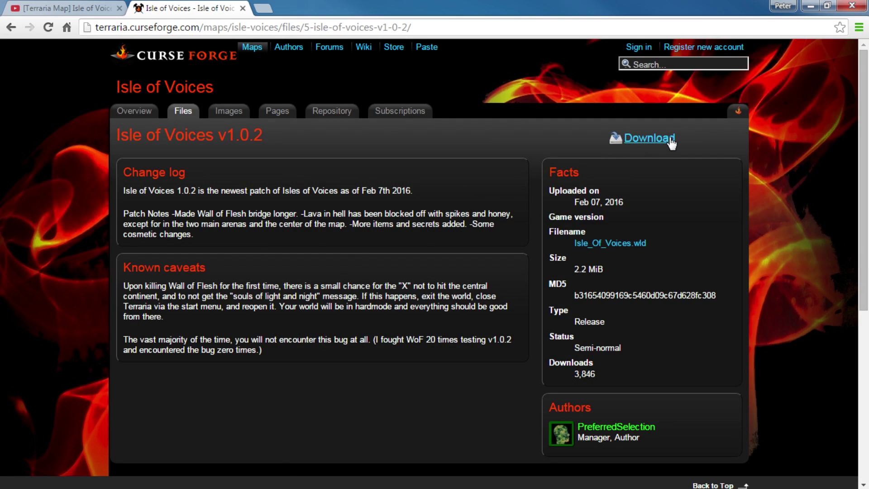
pyautogui.click(641, 141)
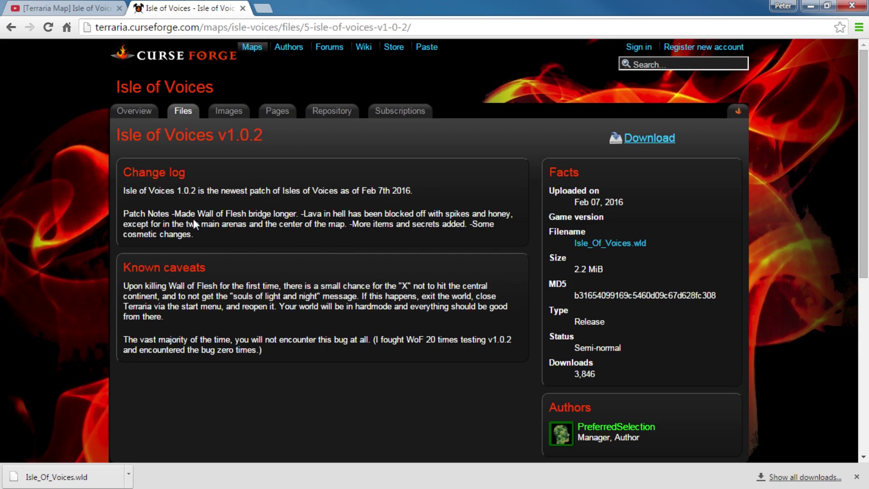
pyautogui.click(817, 5)
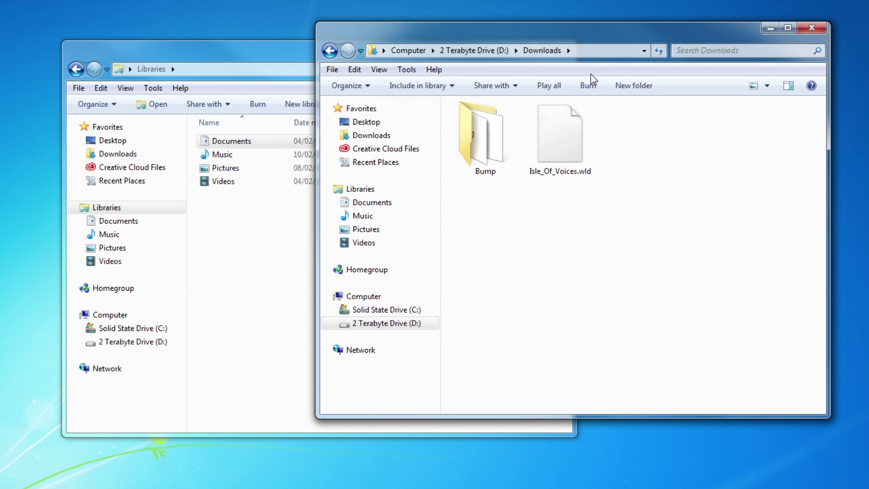
pyautogui.moveTo(626, 213); pyautogui.dragTo(540, 134)
pyautogui.click(585, 189)
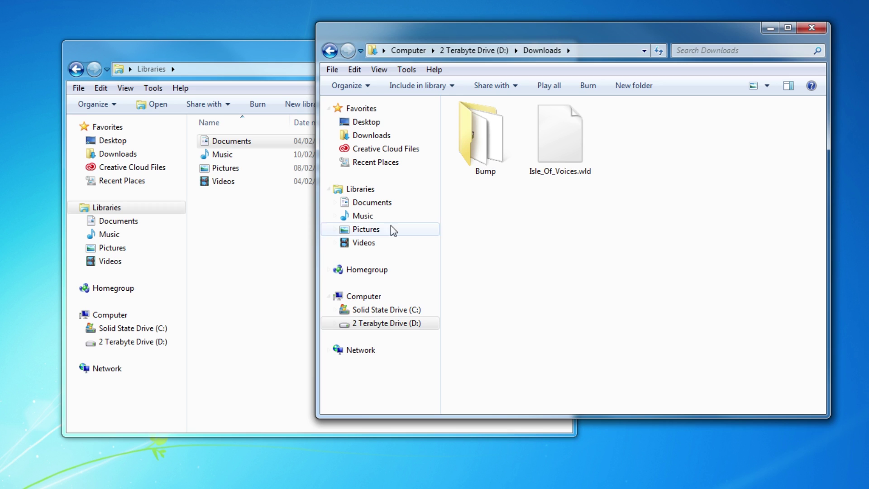
# In the other Explorer window, go to the Documents library and open the My Games folder.
pyautogui.click(281, 258)
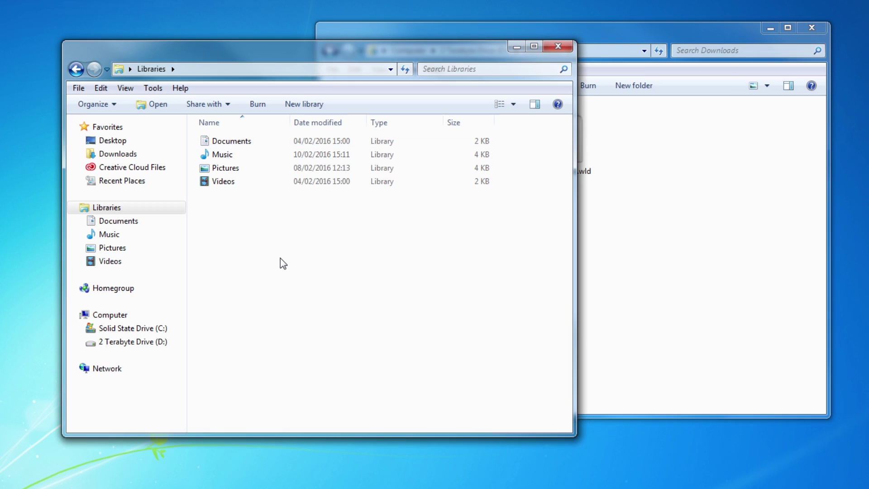
pyautogui.doubleClick(245, 145)
pyautogui.click(241, 210)
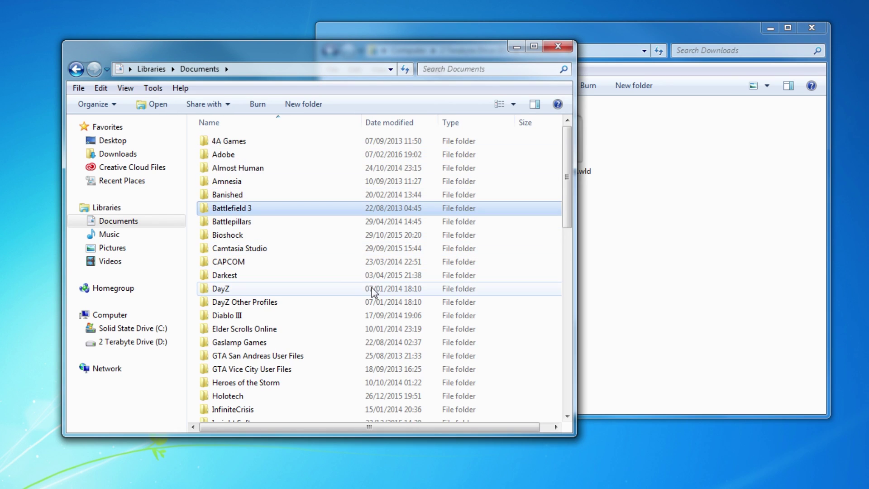
pyautogui.press('m')
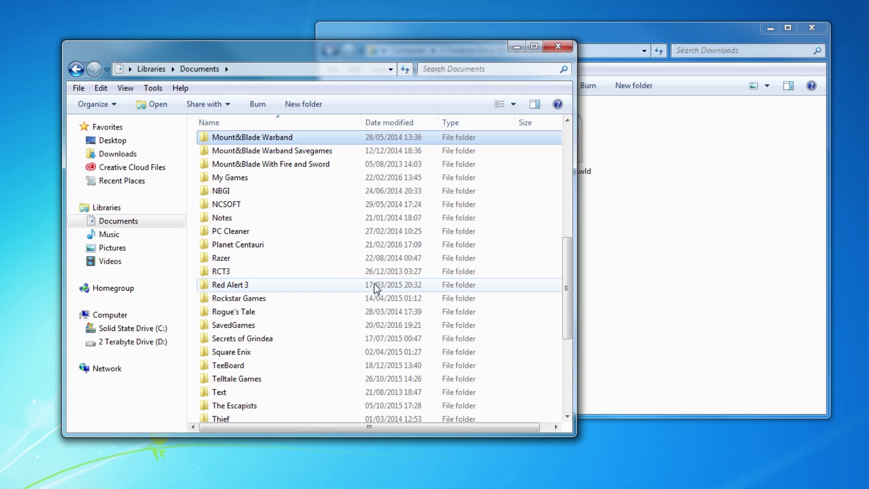
pyautogui.click(268, 178)
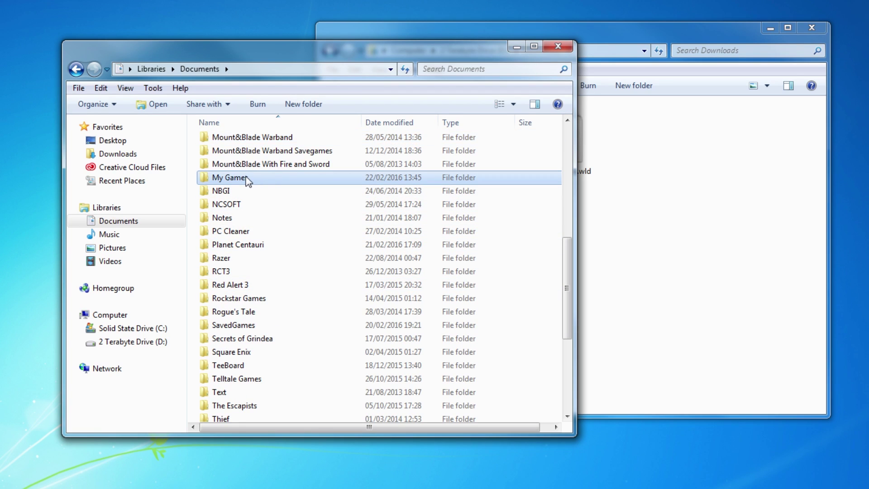
pyautogui.doubleClick(248, 178)
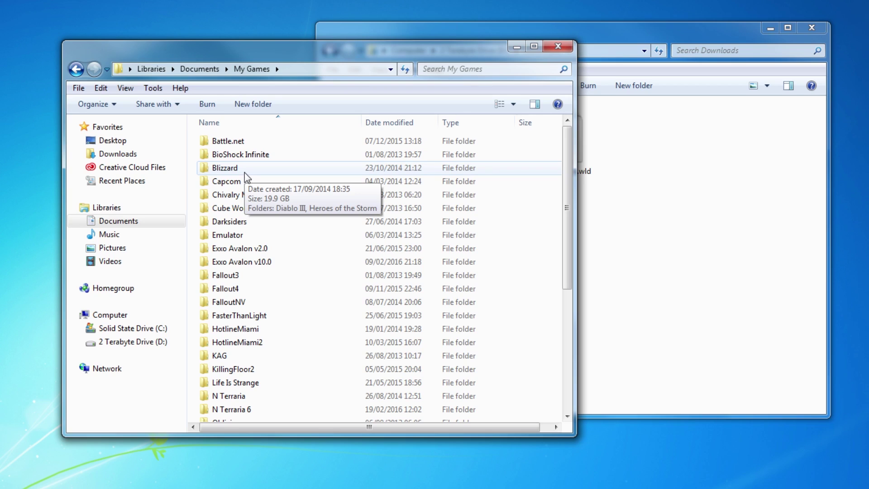
# Find and open the Terraria folder inside My Games.
pyautogui.click(245, 173)
pyautogui.press('t')
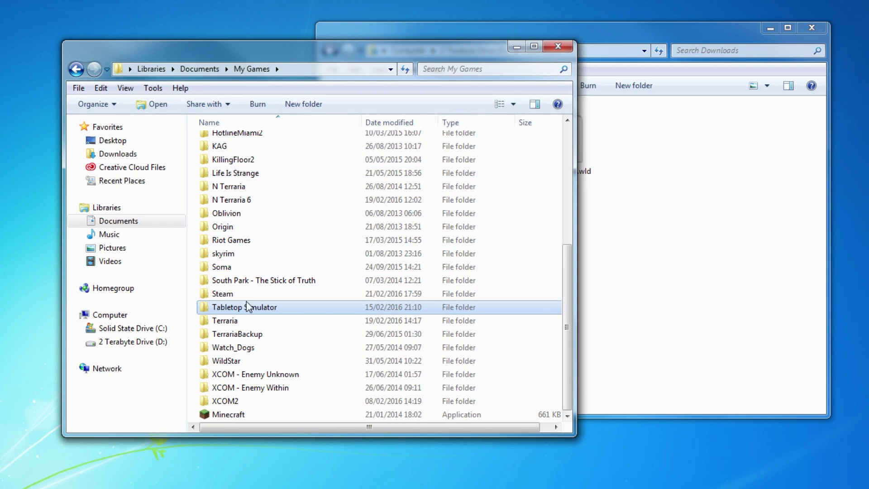
pyautogui.click(242, 321)
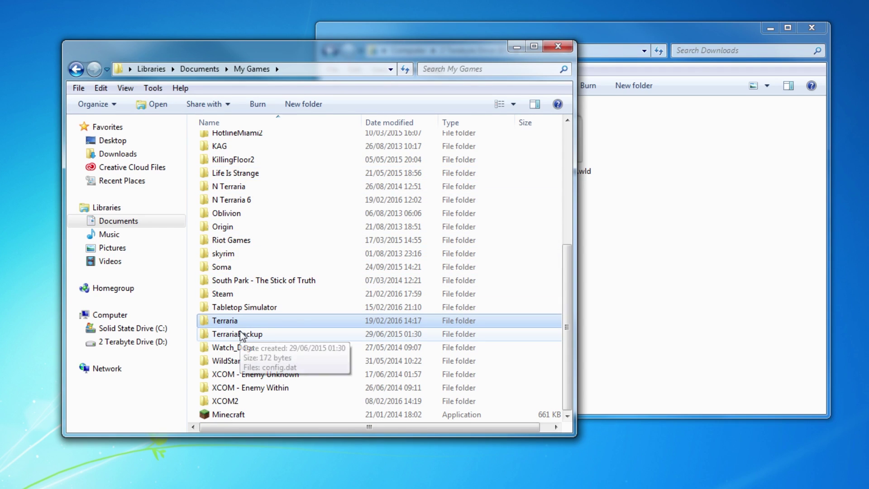
pyautogui.moveTo(242, 326)
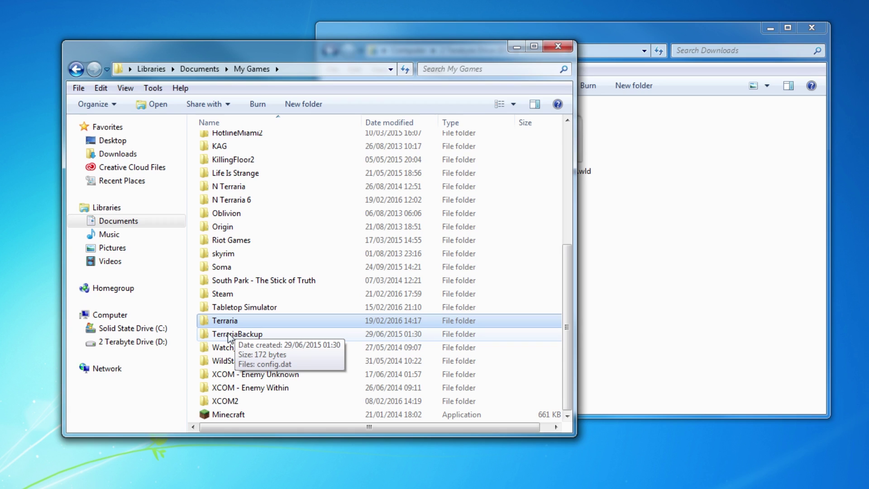
pyautogui.click(239, 338)
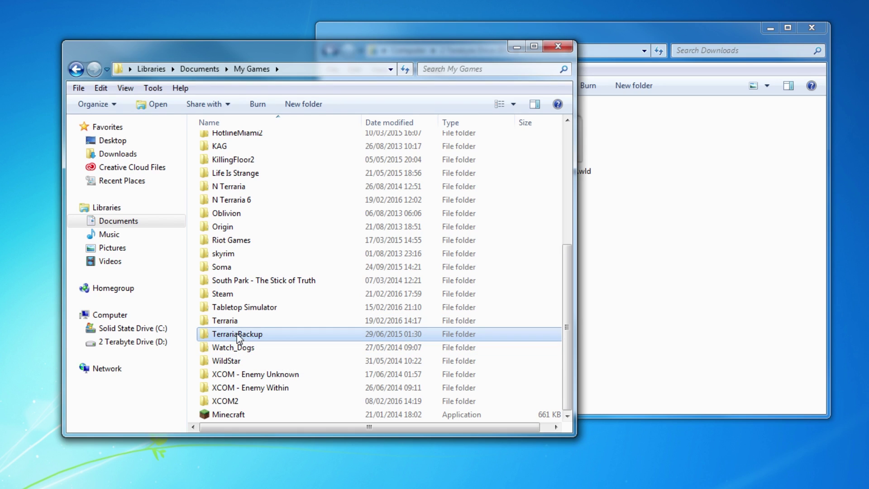
pyautogui.click(234, 323)
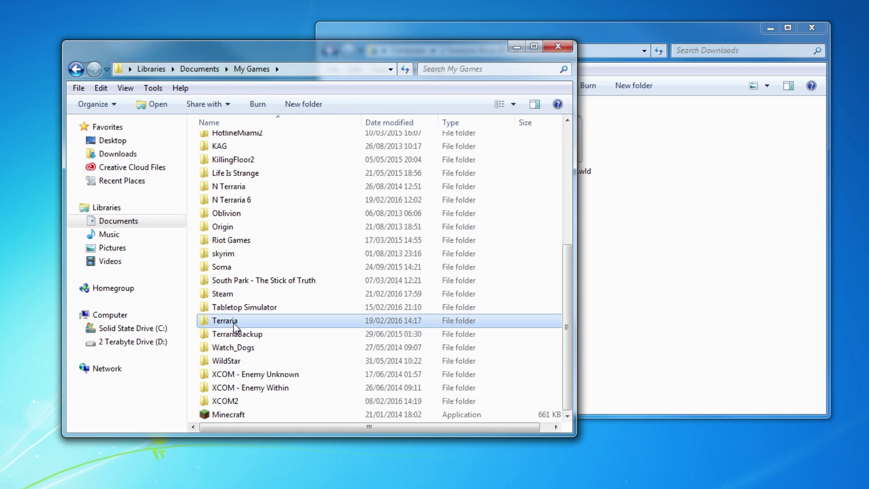
pyautogui.doubleClick(234, 323)
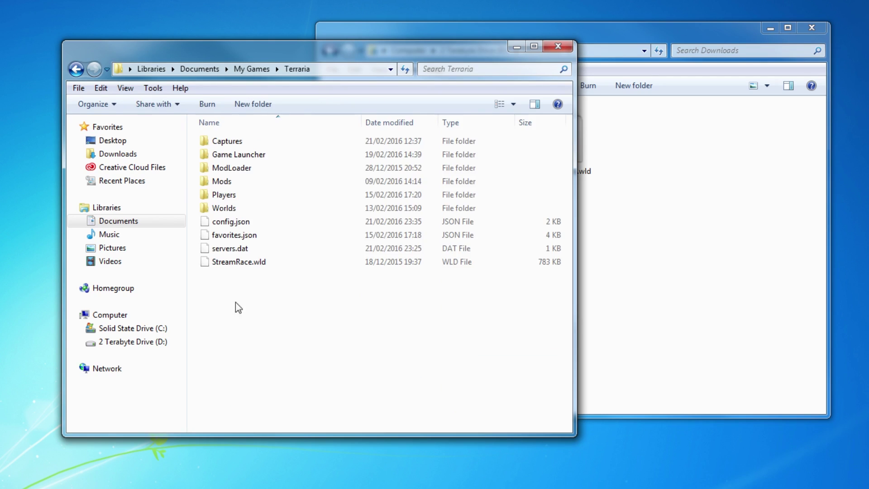
# Open the Worlds folder inside the Terraria folder.
pyautogui.click(227, 196)
pyautogui.click(232, 209)
pyautogui.click(237, 143)
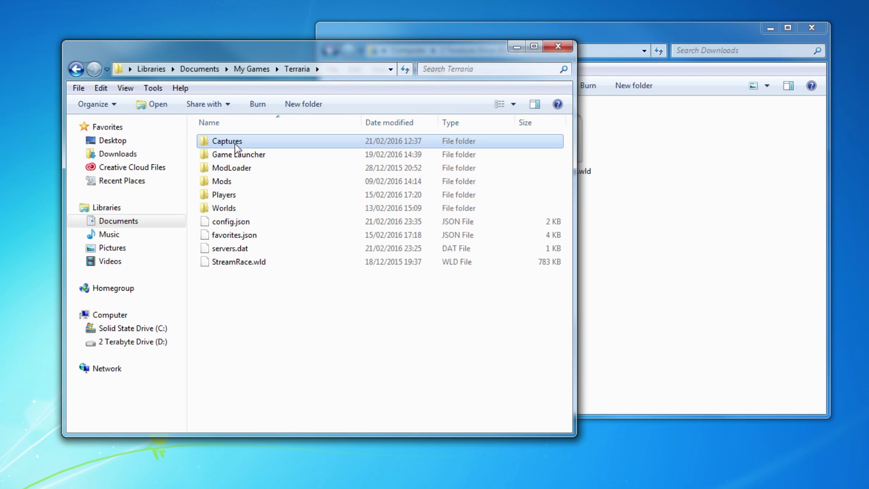
pyautogui.click(235, 159)
pyautogui.click(235, 168)
pyautogui.click(227, 181)
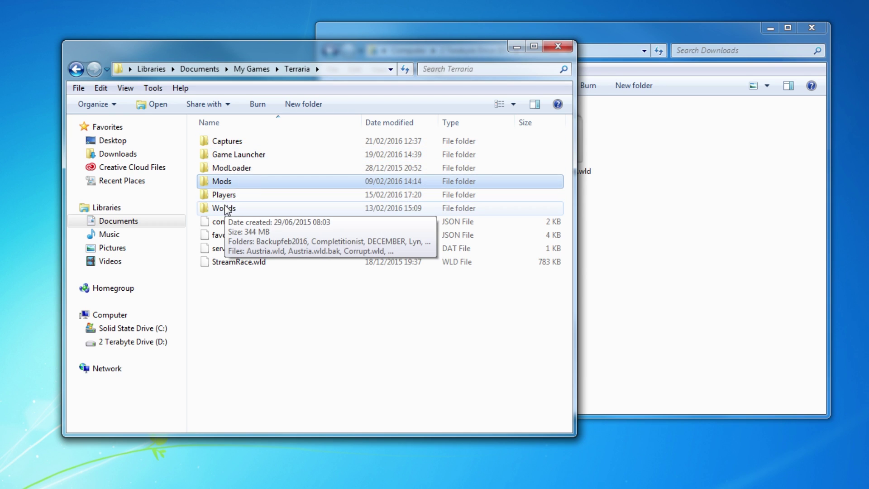
pyautogui.click(227, 208)
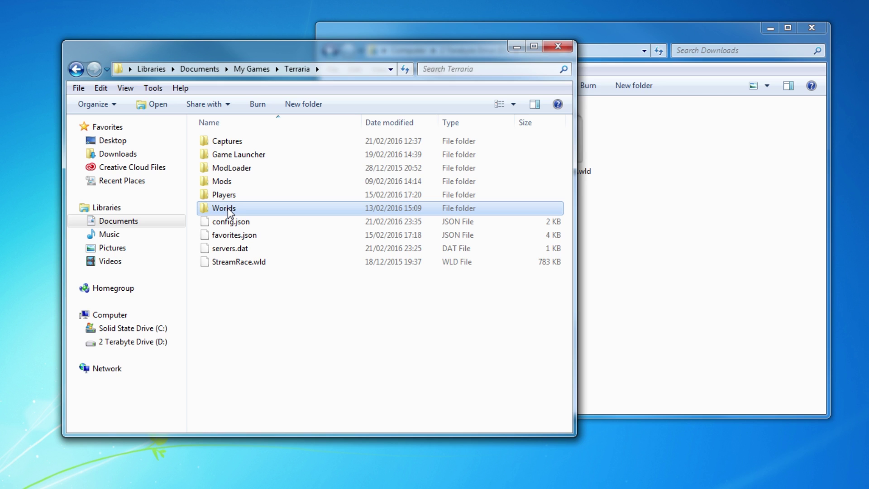
pyautogui.doubleClick(227, 208)
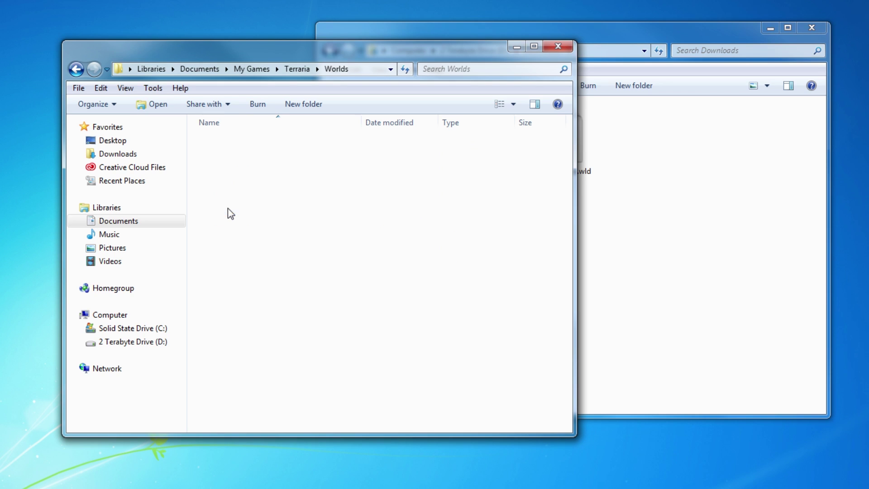
# Copy Isle_Of_Voices.wld from the Downloads folder and return to the Worlds folder.
pyautogui.click(729, 257)
pyautogui.moveTo(651, 216); pyautogui.dragTo(546, 147)
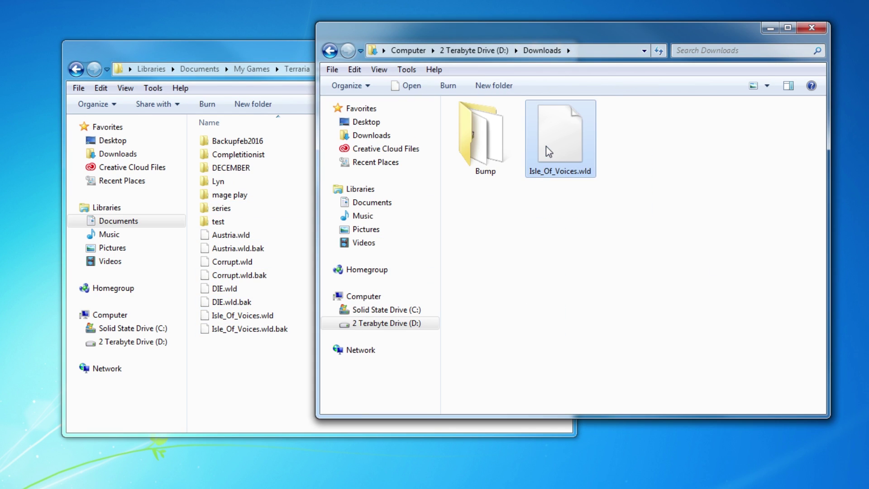
pyautogui.click(284, 339)
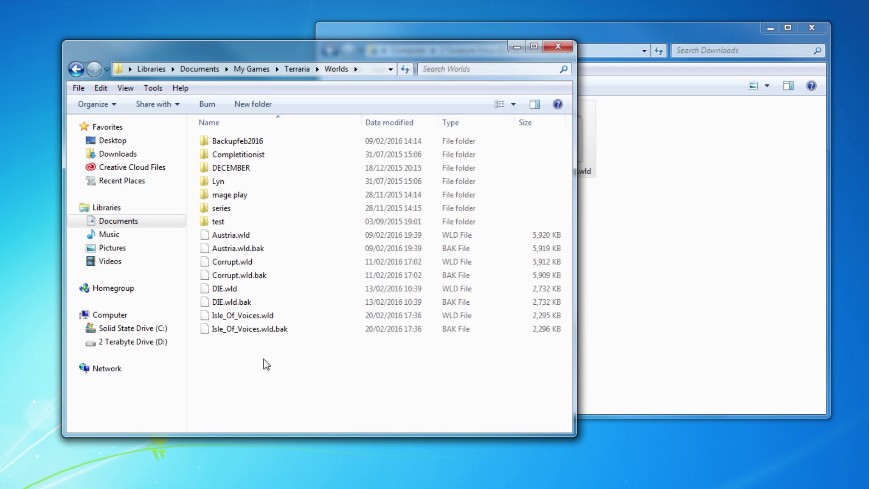
pyautogui.rightClick(264, 354)
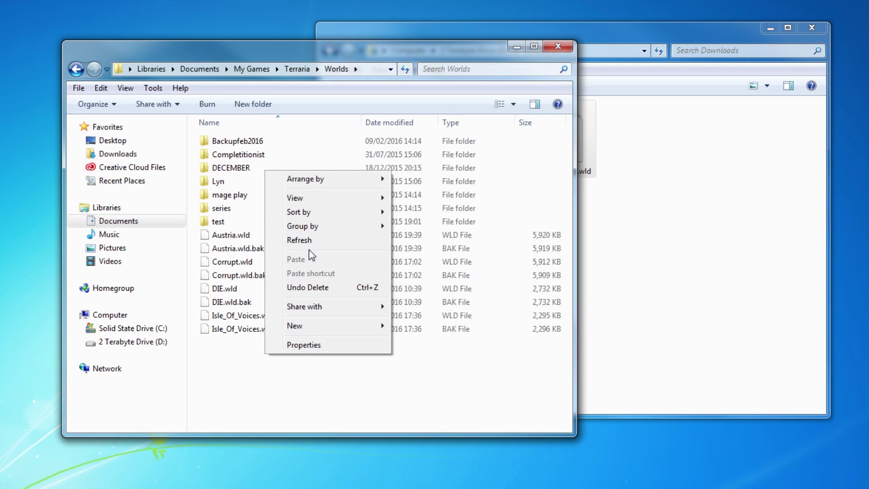
pyautogui.click(575, 154)
pyautogui.rightClick(569, 147)
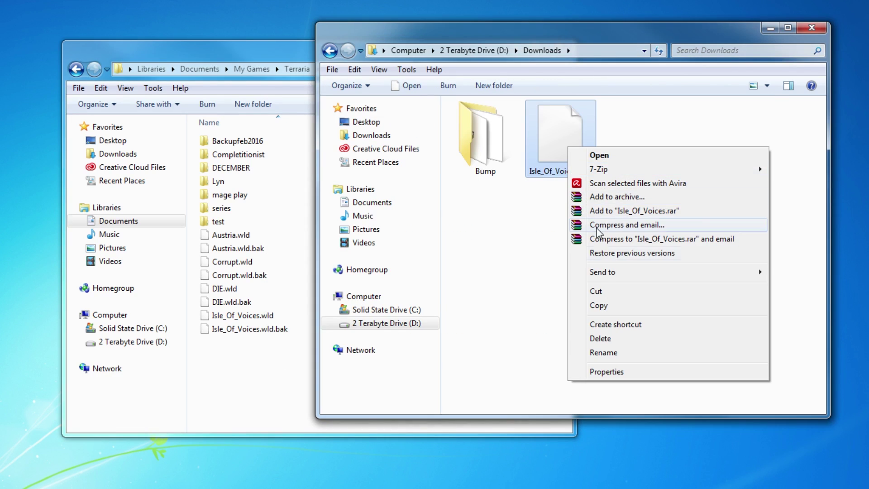
pyautogui.click(599, 306)
pyautogui.click(296, 374)
pyautogui.rightClick(297, 374)
pyautogui.click(223, 384)
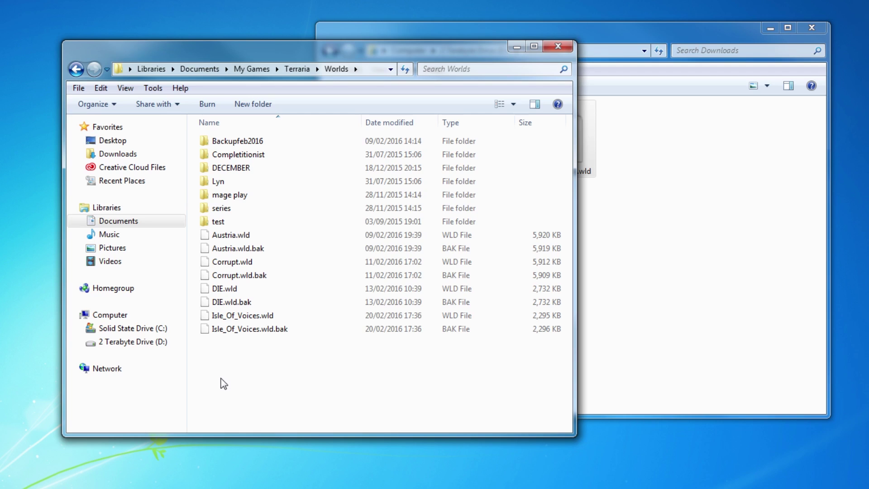
pyautogui.moveTo(262, 347); pyautogui.dragTo(240, 322)
pyautogui.click(259, 369)
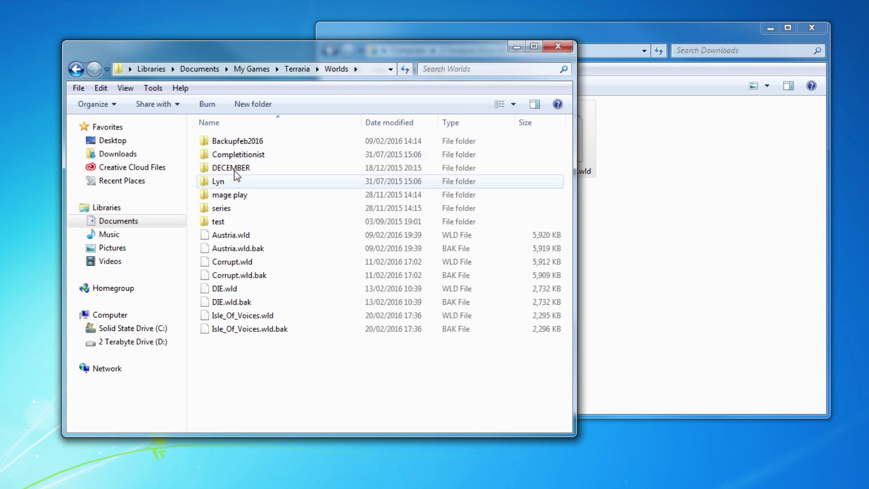
pyautogui.moveTo(249, 376); pyautogui.dragTo(237, 236)
pyautogui.click(262, 360)
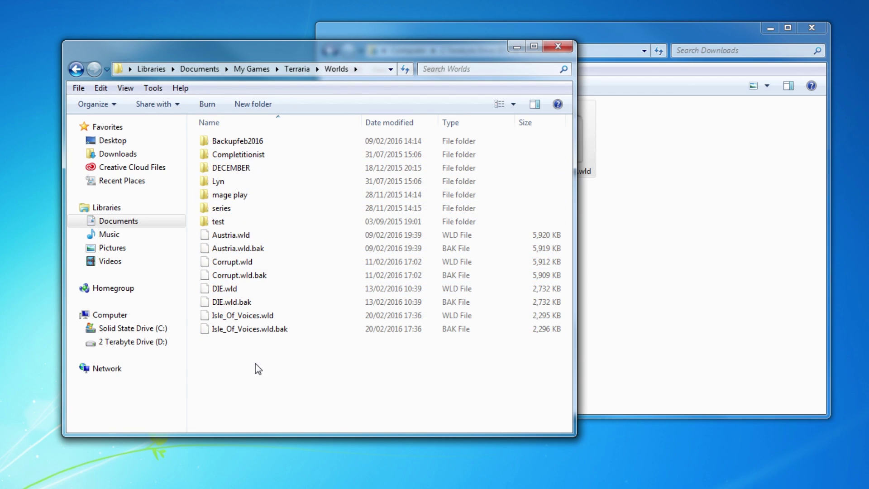
pyautogui.moveTo(256, 363); pyautogui.dragTo(237, 355)
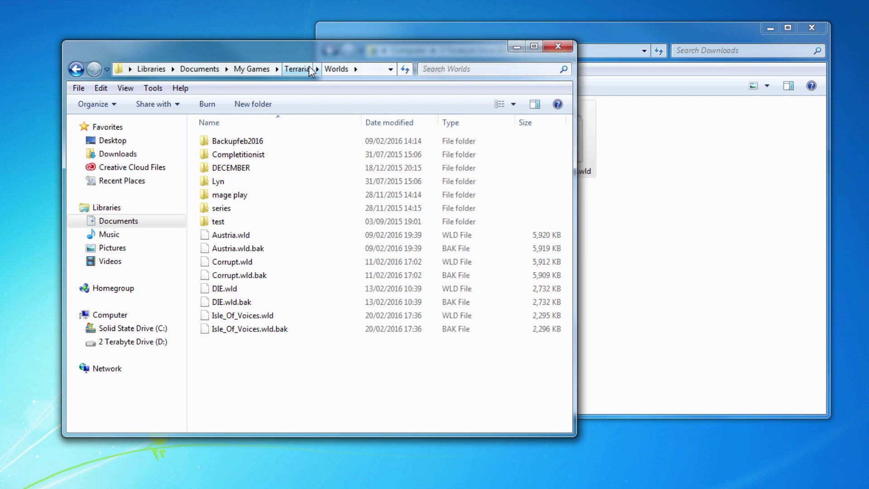
pyautogui.click(311, 70)
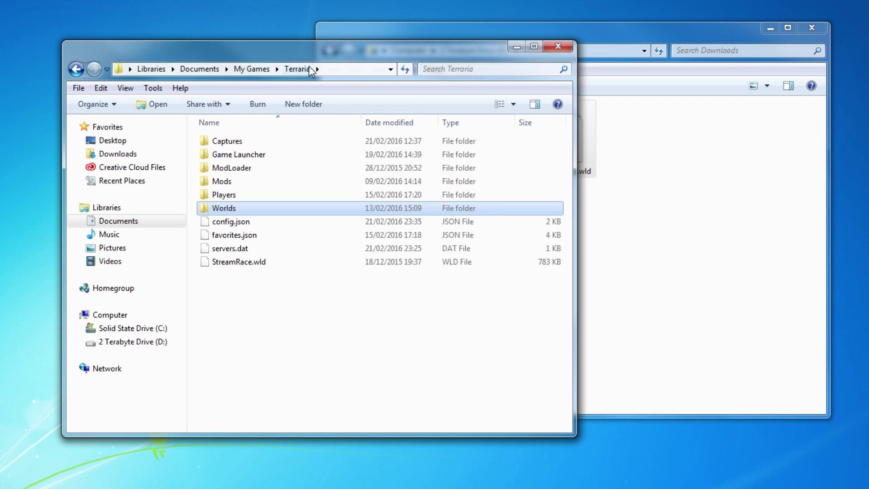
pyautogui.doubleClick(234, 143)
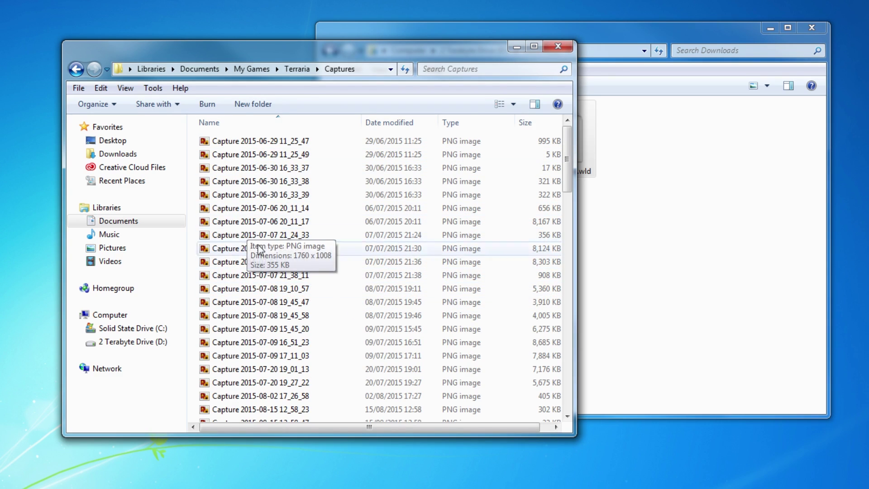
pyautogui.doubleClick(261, 264)
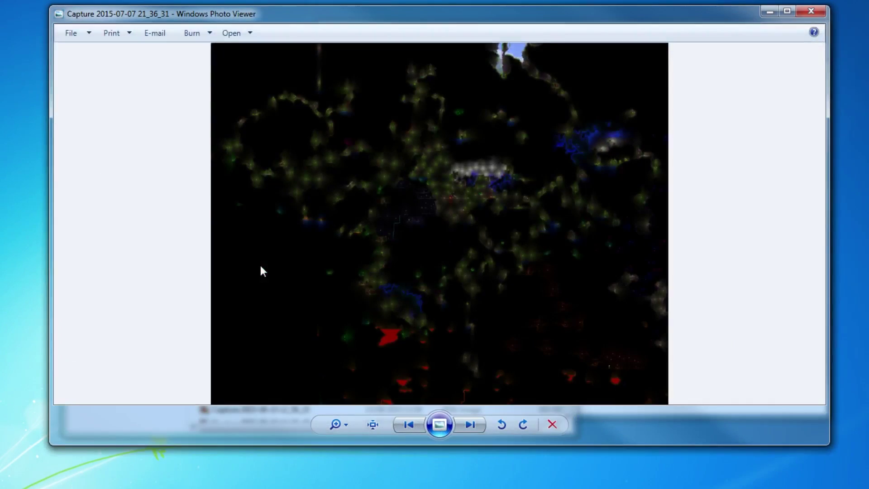
pyautogui.scroll(5, 498, 192)
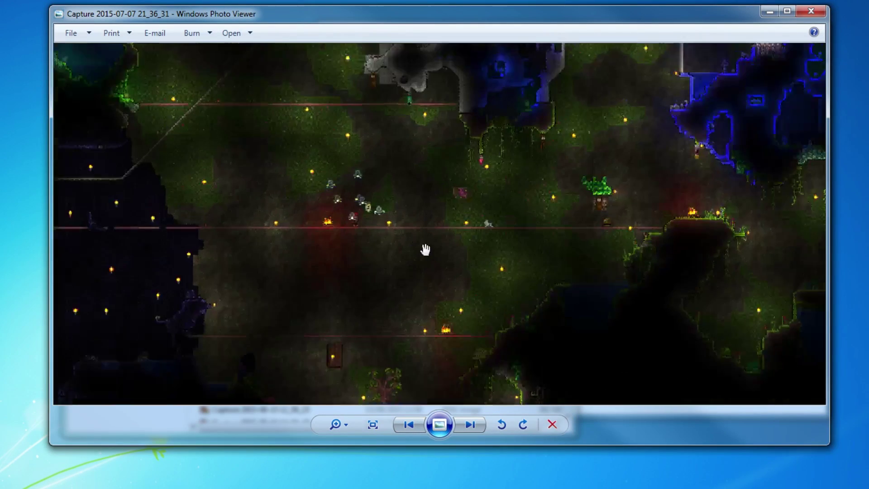
pyautogui.scroll(-5, 426, 249)
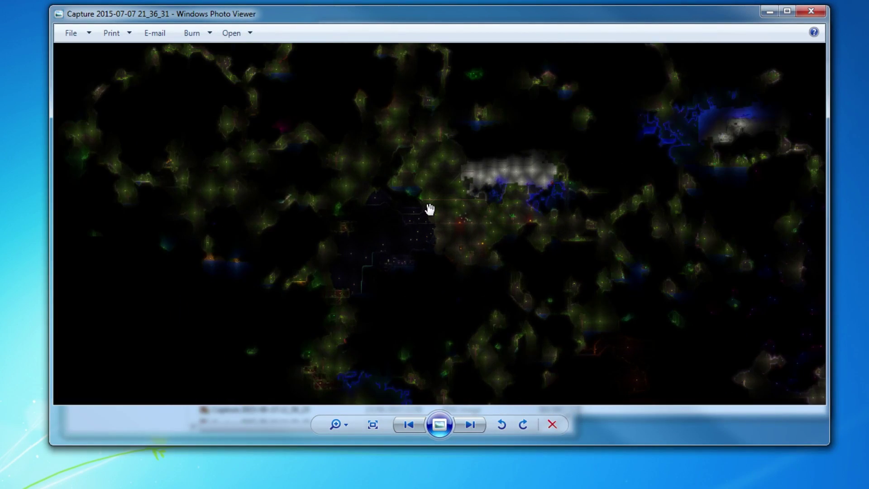
# Examine different areas of the captured Terraria map image, both in close-up and as an overview.
pyautogui.scroll(4, 472, 204)
pyautogui.scroll(-3, 283, 155)
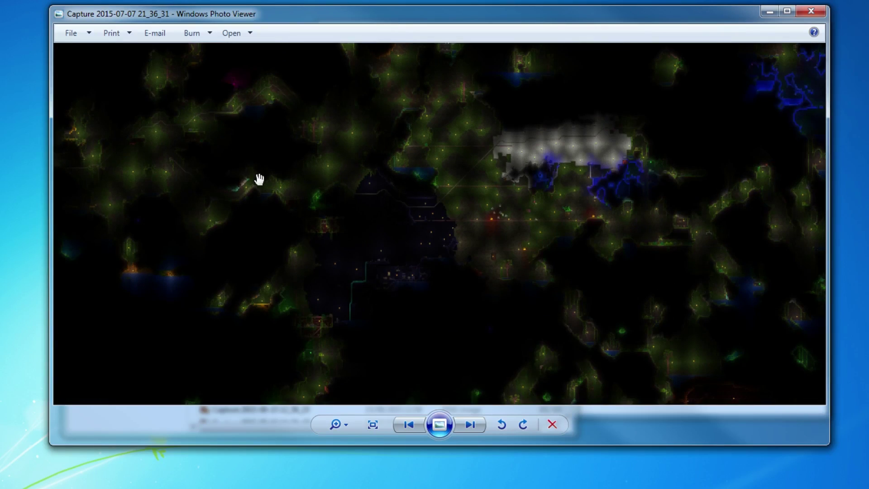
pyautogui.scroll(6, 351, 178)
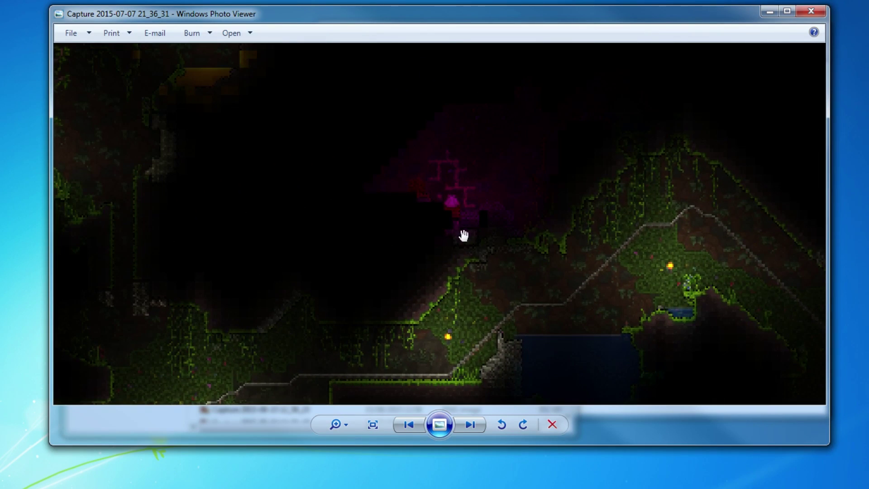
pyautogui.scroll(-4, 551, 259)
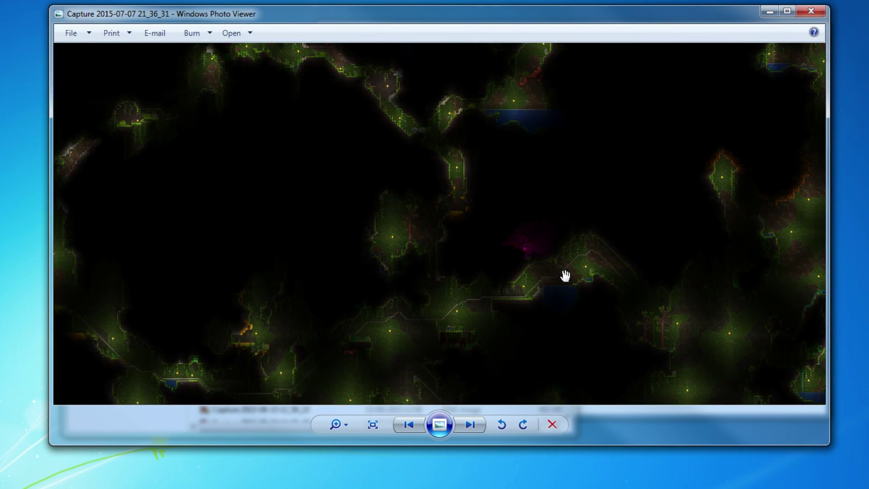
pyautogui.scroll(-3, 465, 243)
pyautogui.scroll(4, 332, 198)
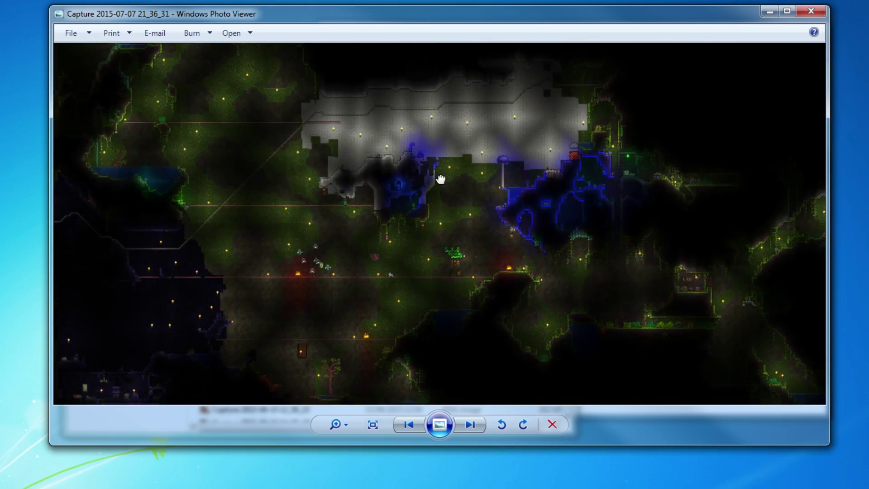
pyautogui.scroll(-3, 440, 180)
pyautogui.scroll(2, 528, 262)
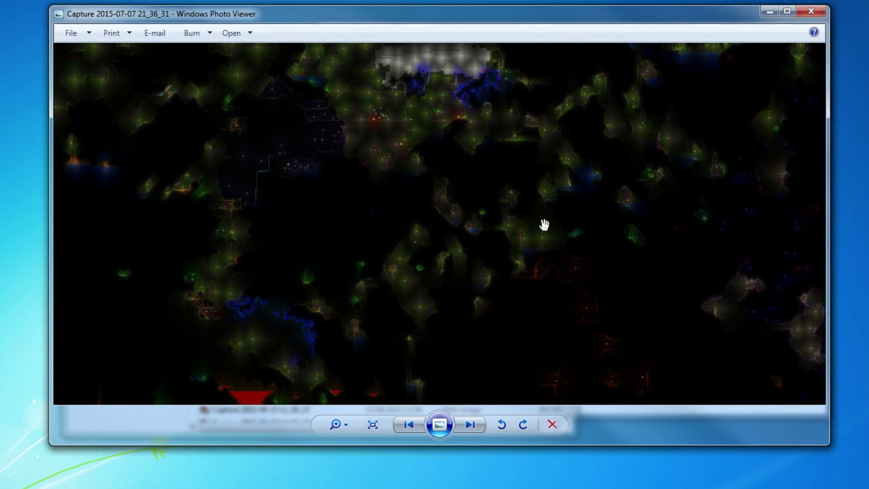
pyautogui.scroll(-3, 526, 269)
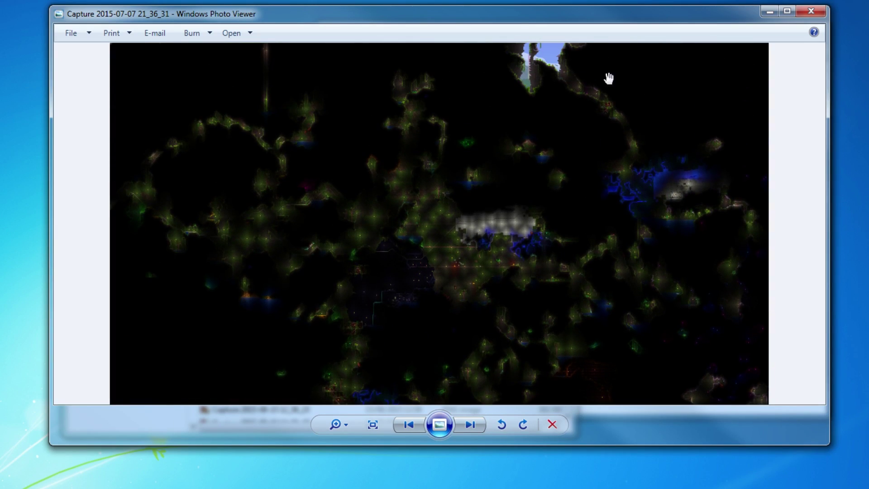
# Close the capture image and return to the Terraria folder inside My Games.
pyautogui.click(811, 11)
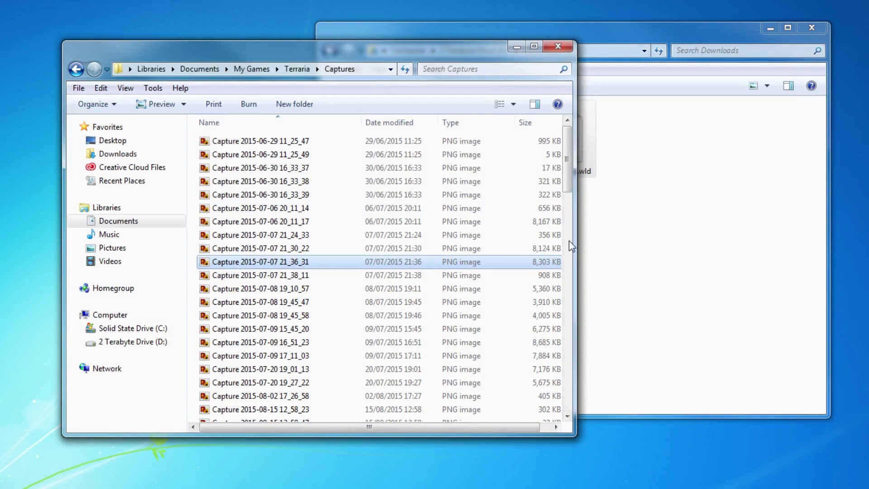
pyautogui.click(252, 69)
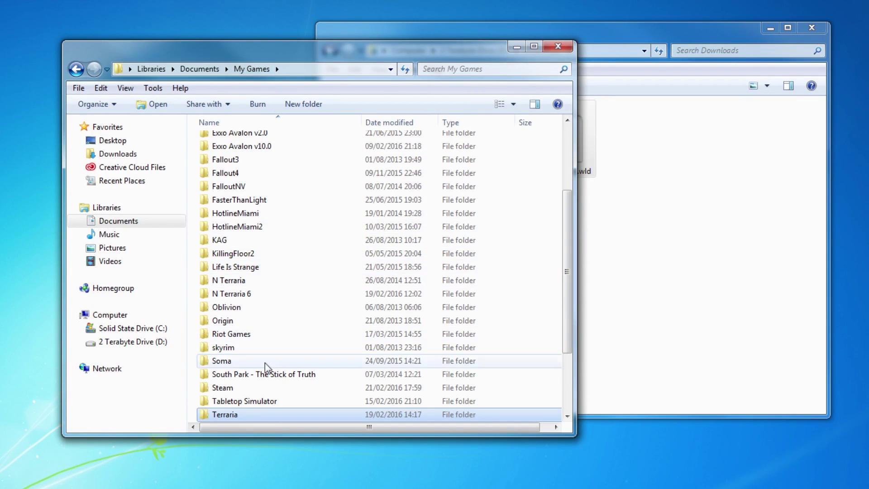
pyautogui.doubleClick(230, 416)
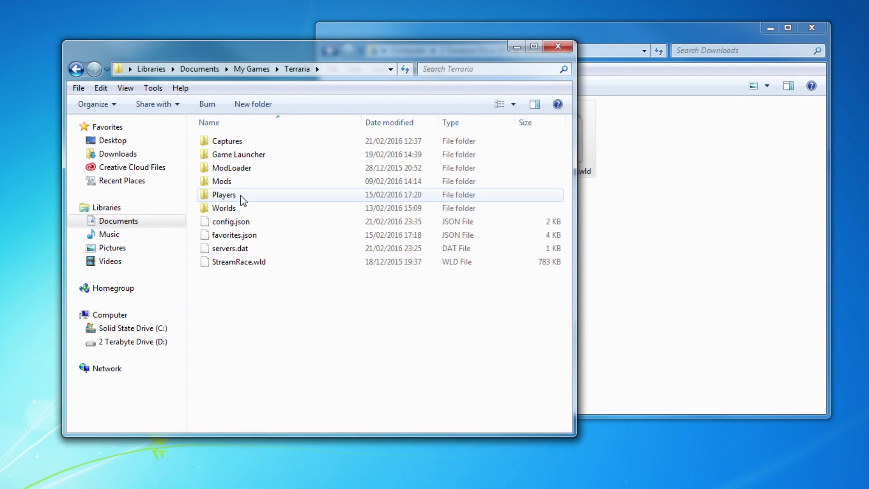